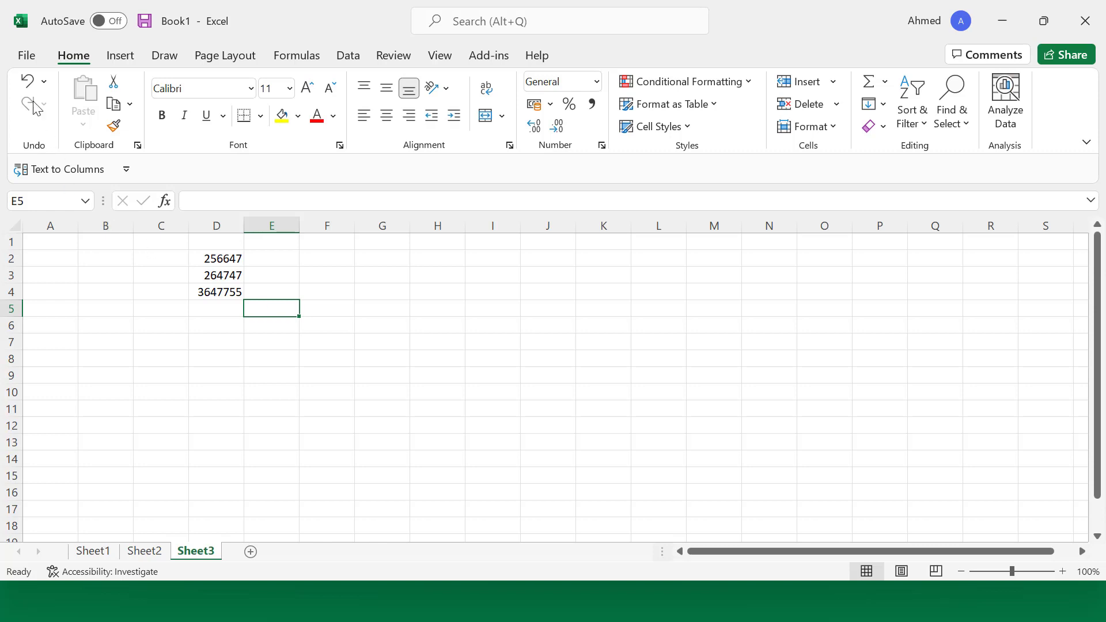
Step: Open Excel Options from the File backstage through More... and Options
{"action": "left_click", "coordinate": [25, 55]}
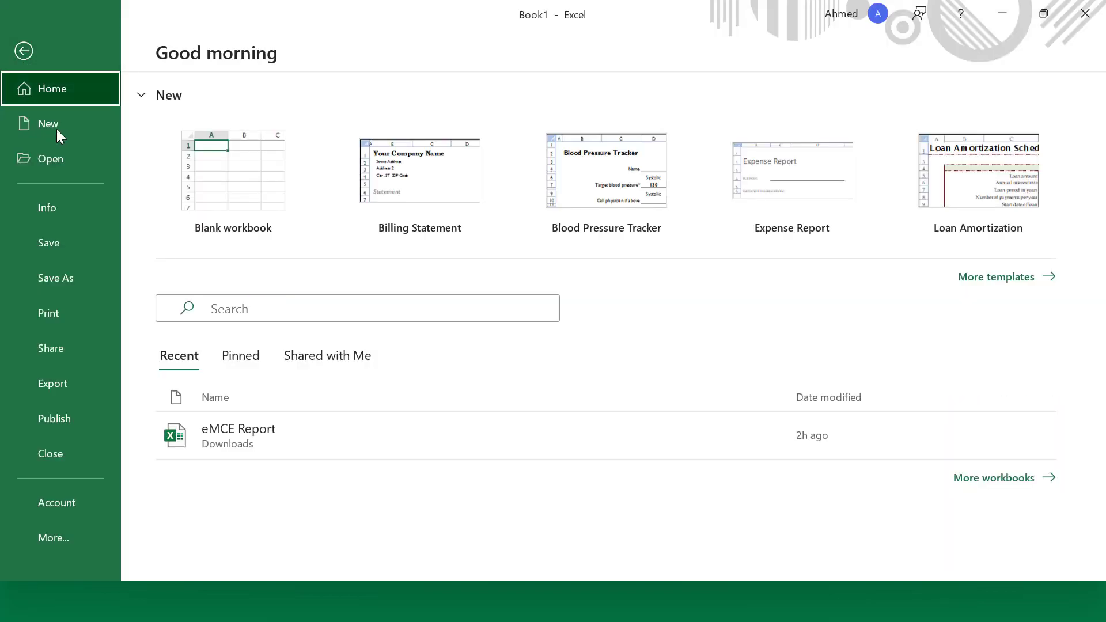
{"action": "left_click", "coordinate": [61, 535]}
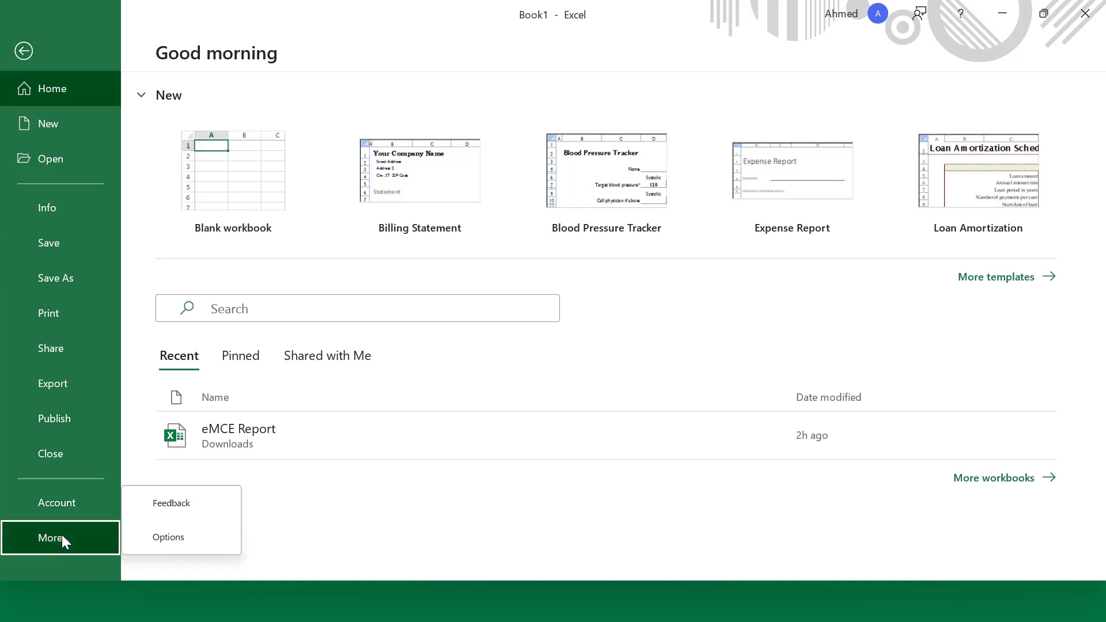
{"action": "left_click", "coordinate": [168, 538]}
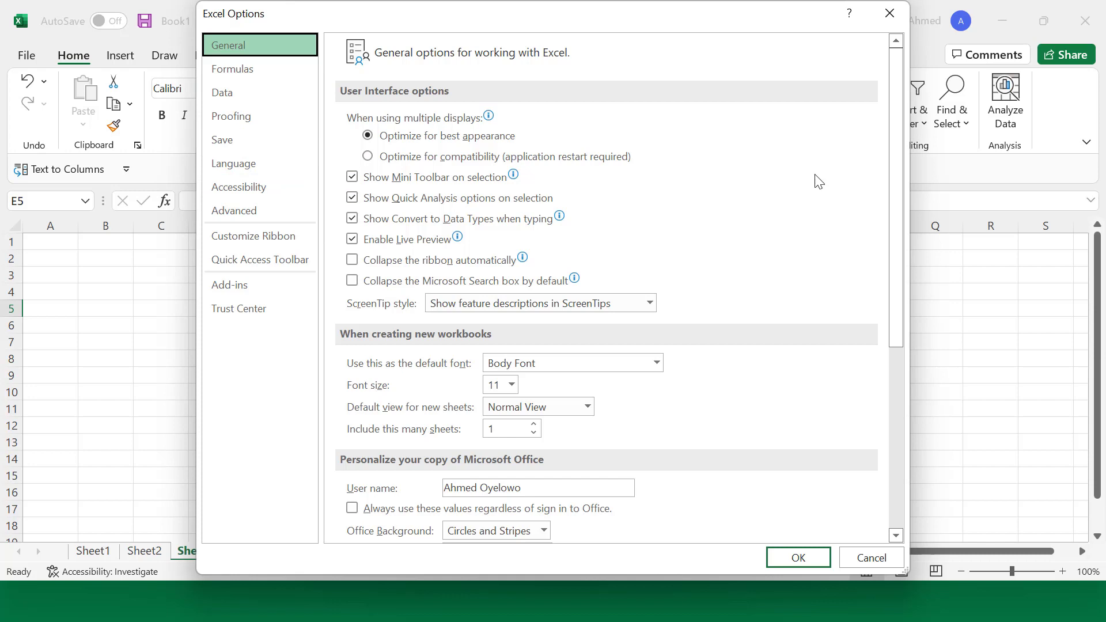
Step: Change the Office Theme from White to Black on the General page and apply it
{"action": "left_click_drag", "start_coordinate": [897, 144], "coordinate": [906, 196]}
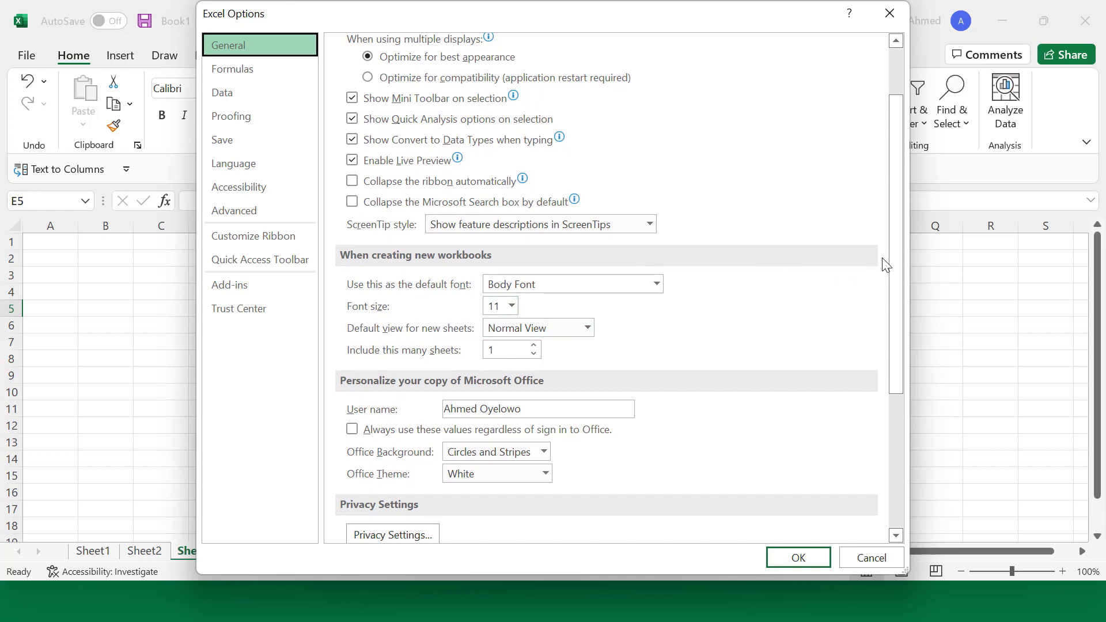
{"action": "left_click_drag", "start_coordinate": [903, 265], "coordinate": [893, 328]}
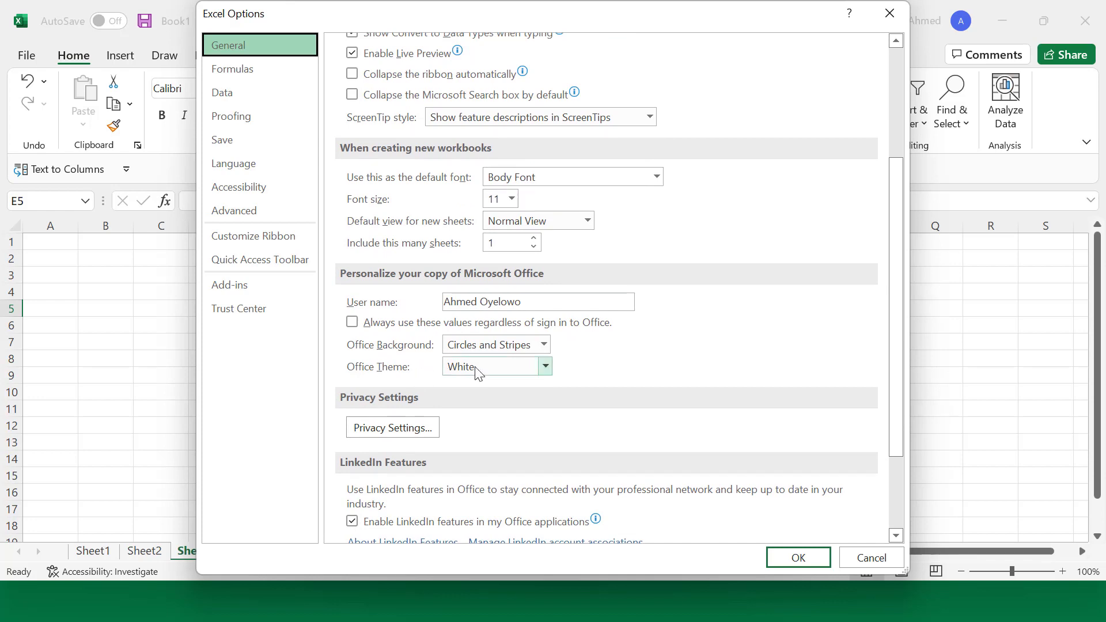
{"action": "left_click", "coordinate": [542, 367]}
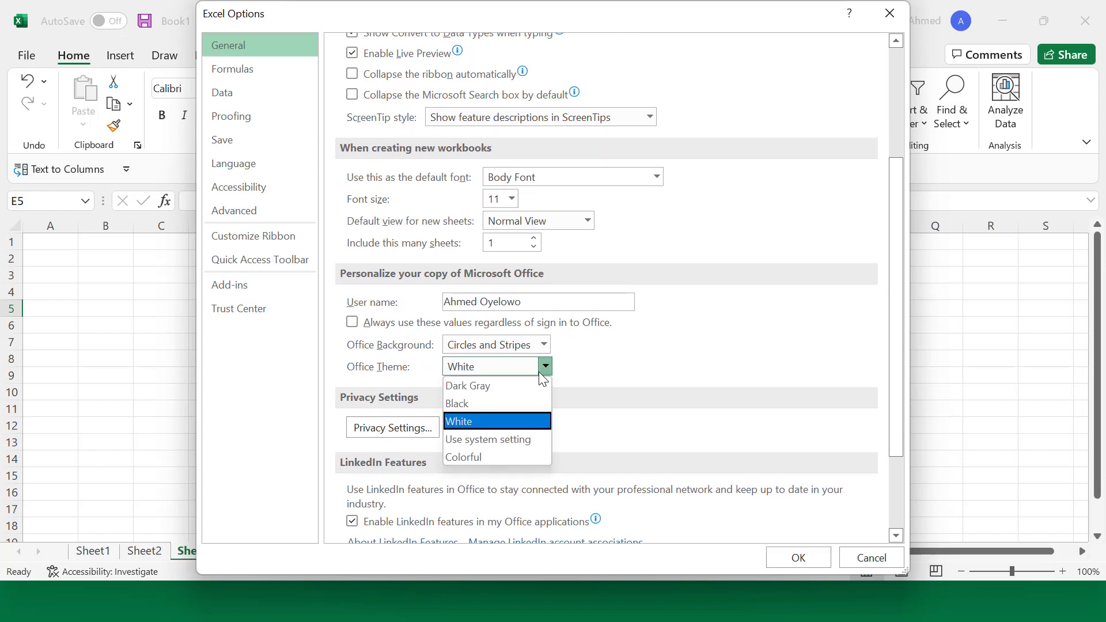
{"action": "left_click", "coordinate": [482, 404]}
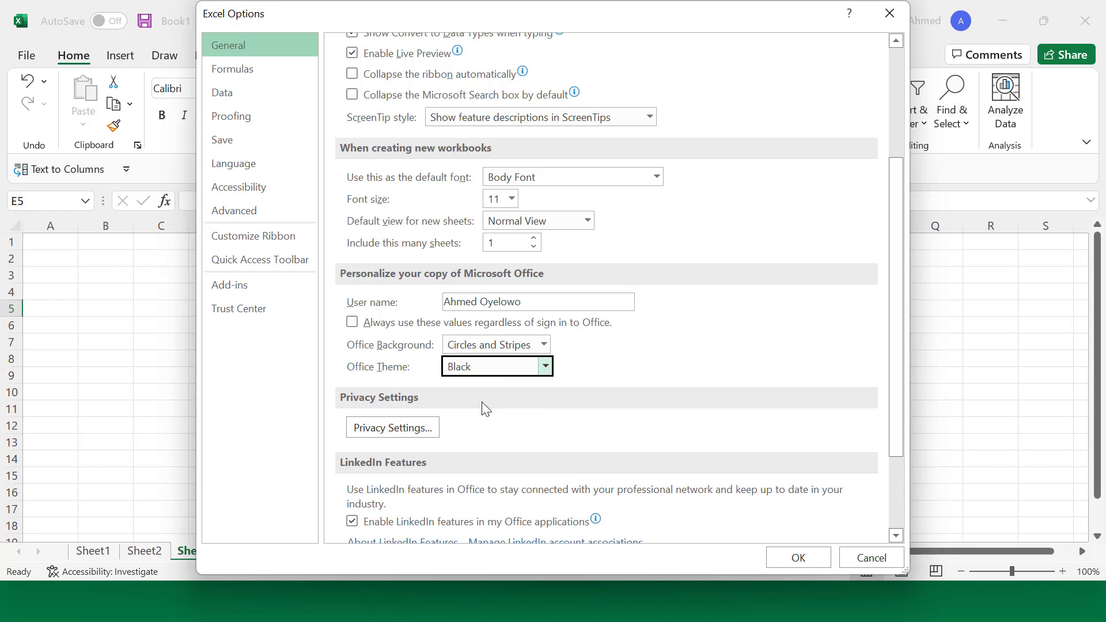
{"action": "left_click", "coordinate": [791, 557]}
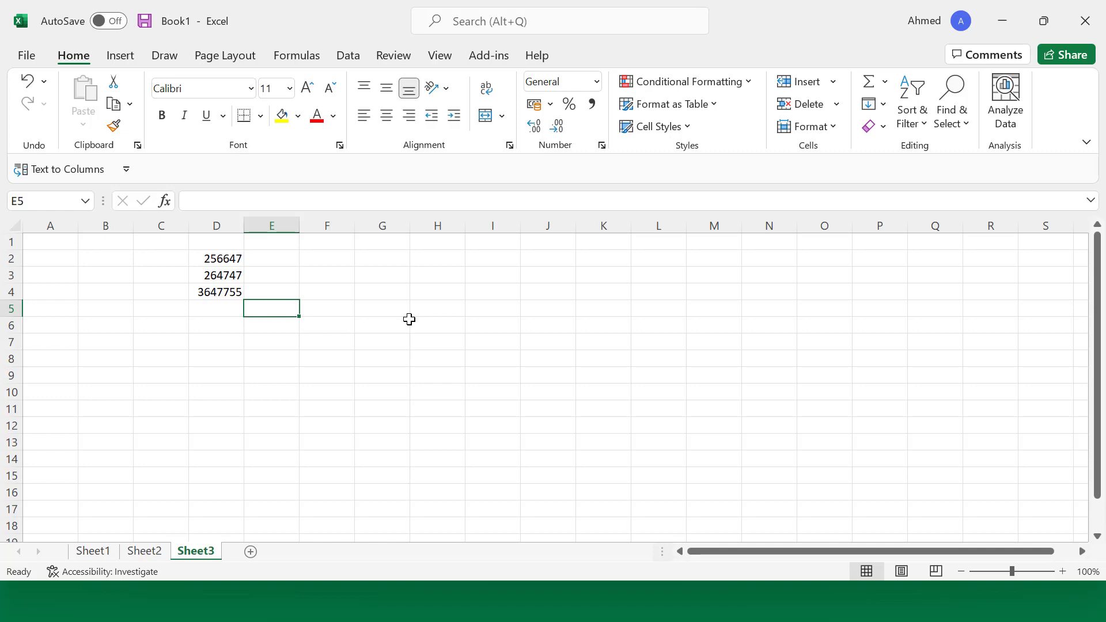
Step: Bring up Excel Options on the General page with the Alt, T, O shortcut
{"action": "key", "text": "alt"}
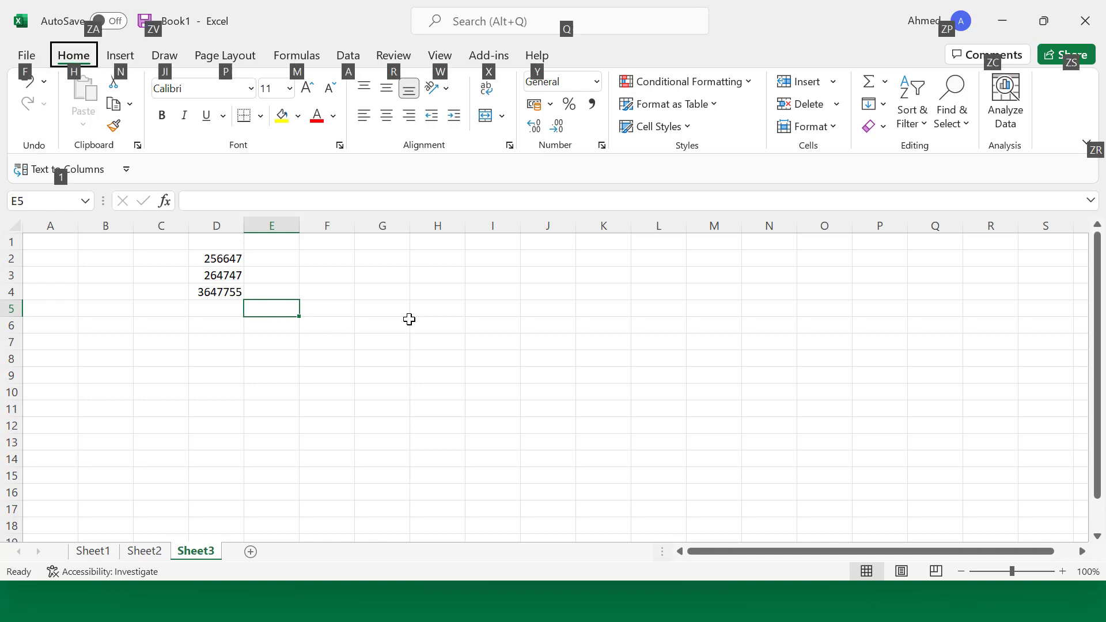
{"action": "key", "text": "t"}
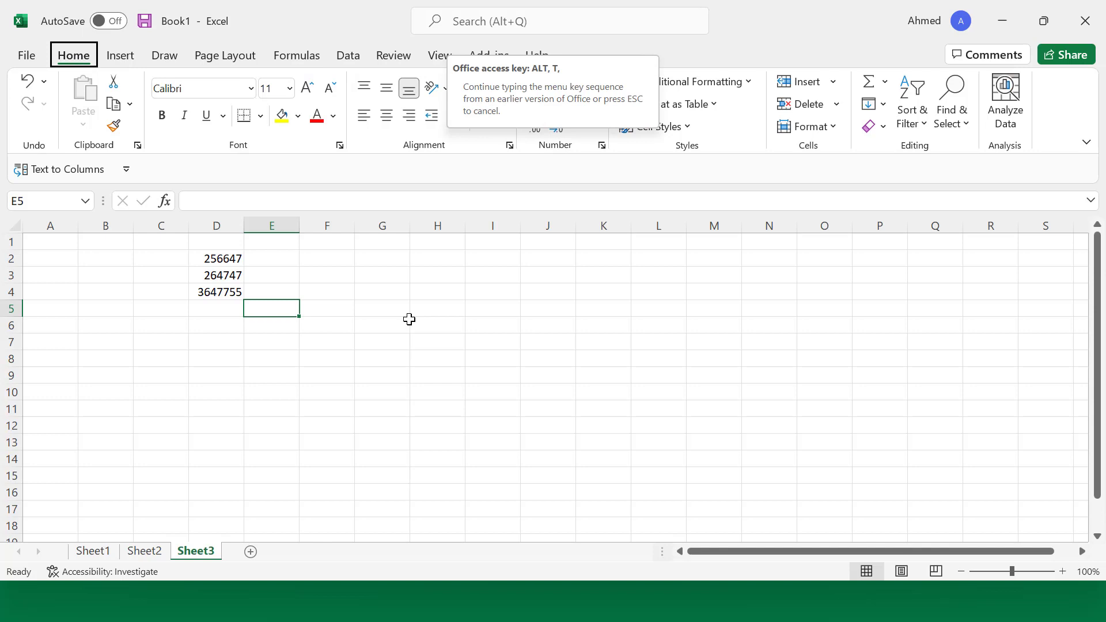
{"action": "key", "text": "o"}
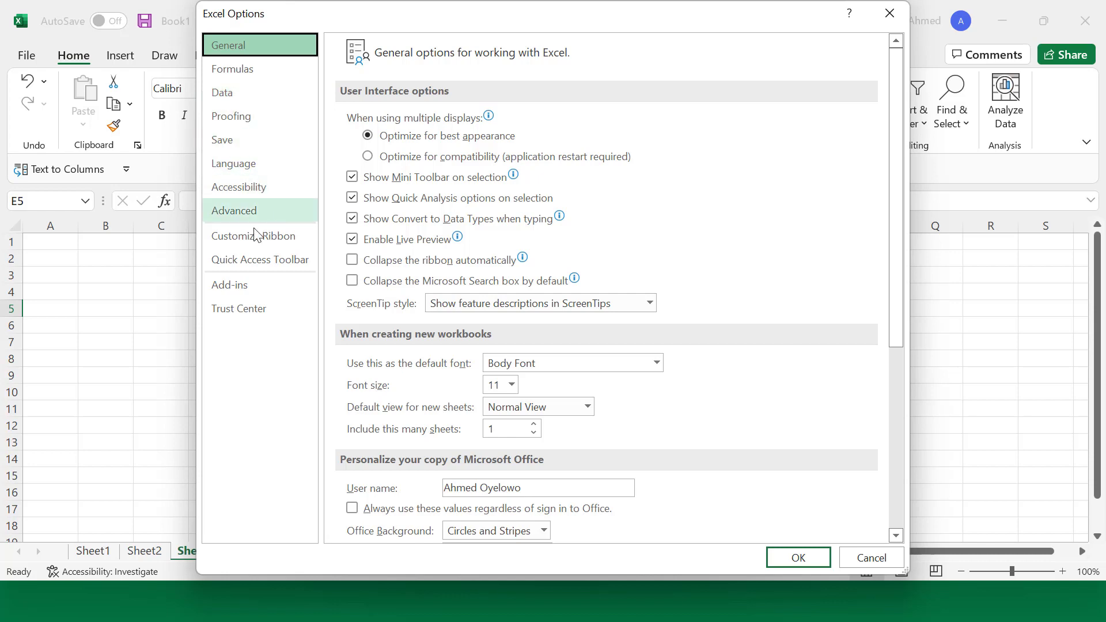
Step: In Customize Ribbon, move the Insert tab above Home in Main Tabs
{"action": "left_click", "coordinate": [229, 245]}
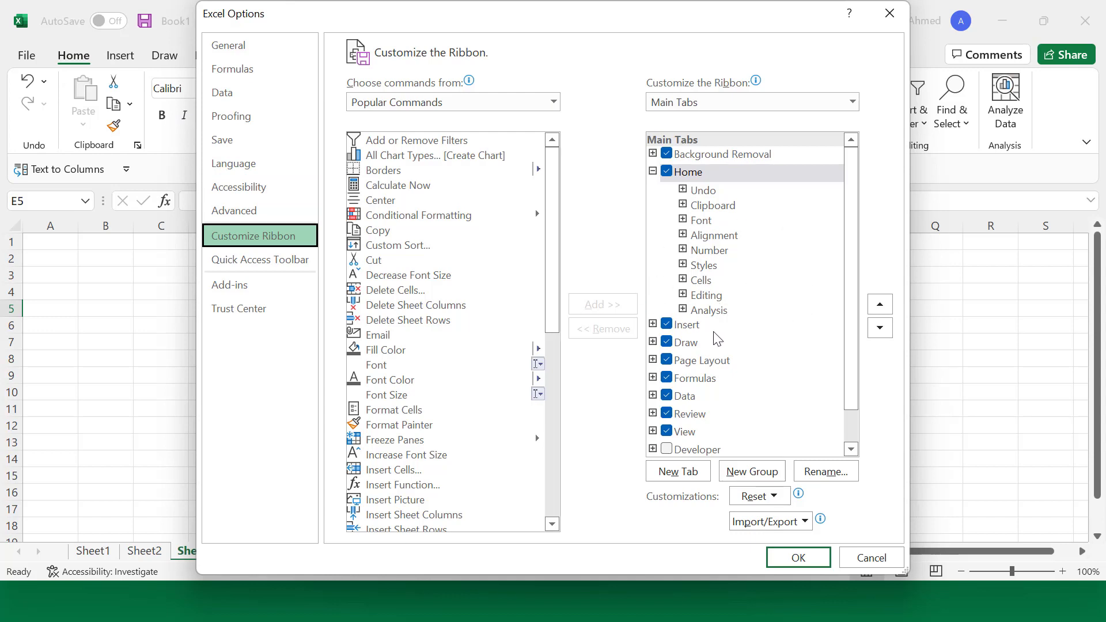
{"action": "left_click", "coordinate": [695, 326]}
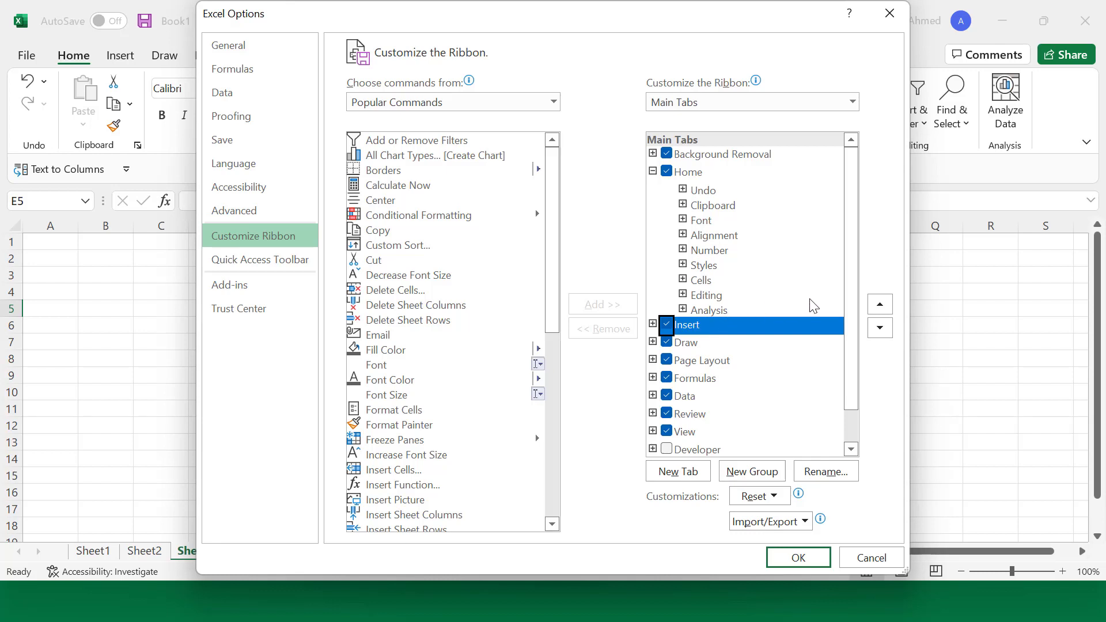
{"action": "left_click", "coordinate": [879, 306]}
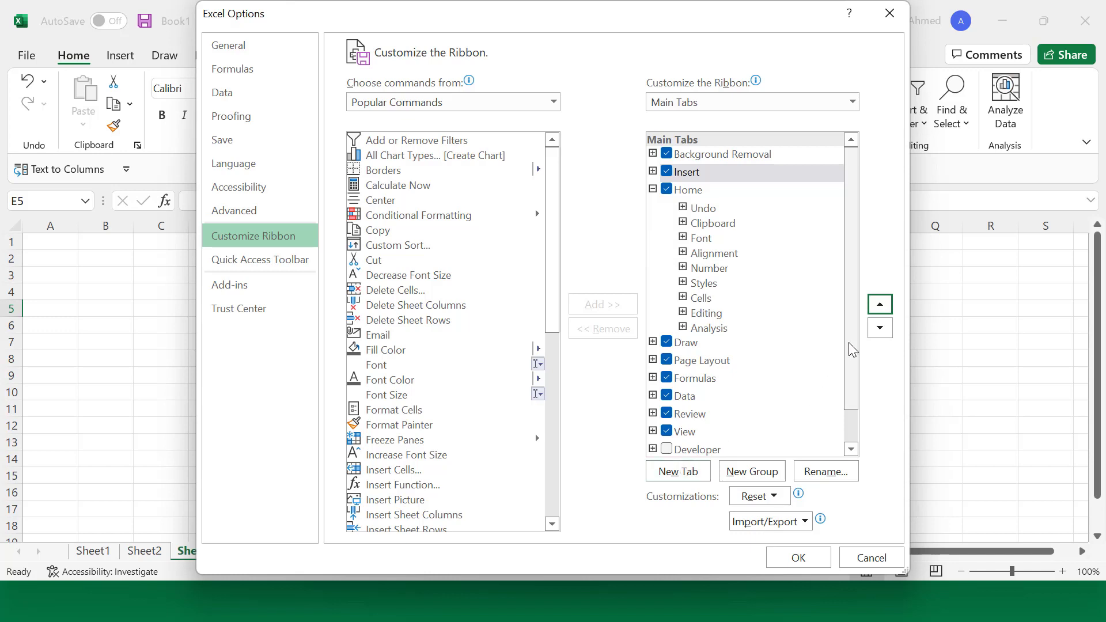
Step: Add a New Tab (Custom) with a New Group to the Main Tabs list
{"action": "left_click_drag", "start_coordinate": [849, 343], "coordinate": [860, 400]}
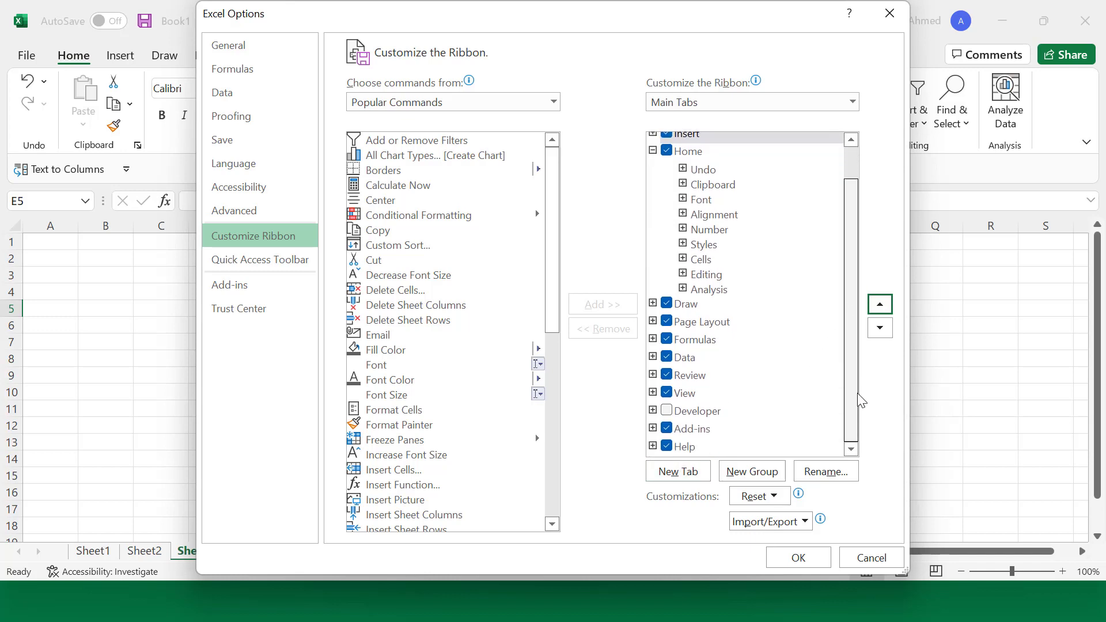
{"action": "left_click", "coordinate": [679, 472]}
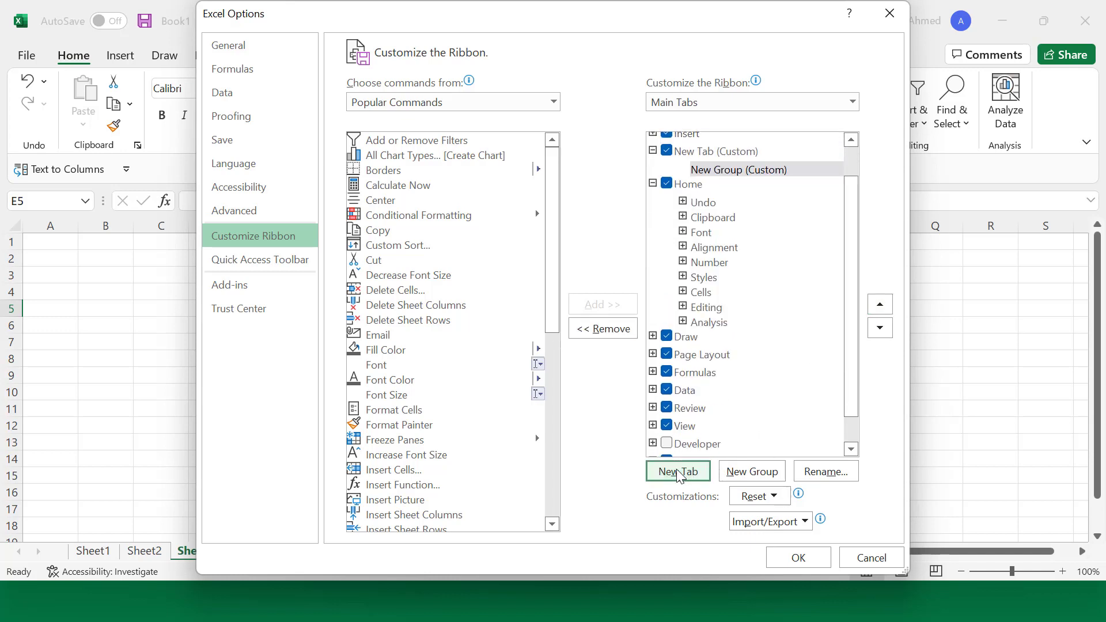
{"action": "left_click", "coordinate": [720, 156]}
{"action": "left_click", "coordinate": [719, 155]}
{"action": "double_click", "coordinate": [719, 155]}
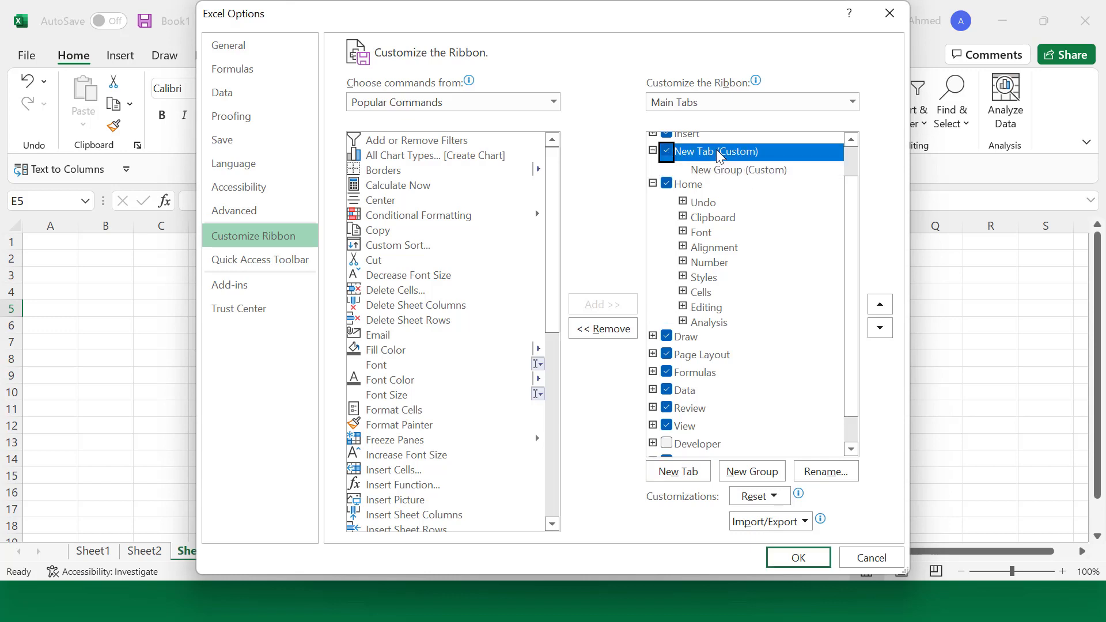
Step: Rename the custom tab to the user's first name and select its New Group (Custom)
{"action": "right_click", "coordinate": [719, 156]}
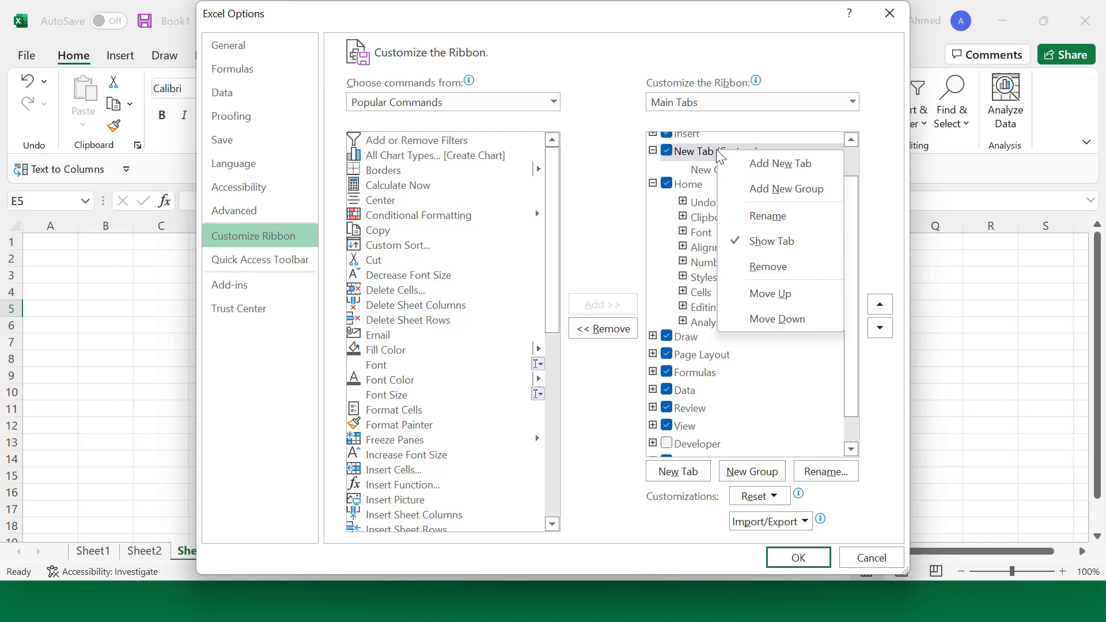
{"action": "left_click", "coordinate": [765, 216]}
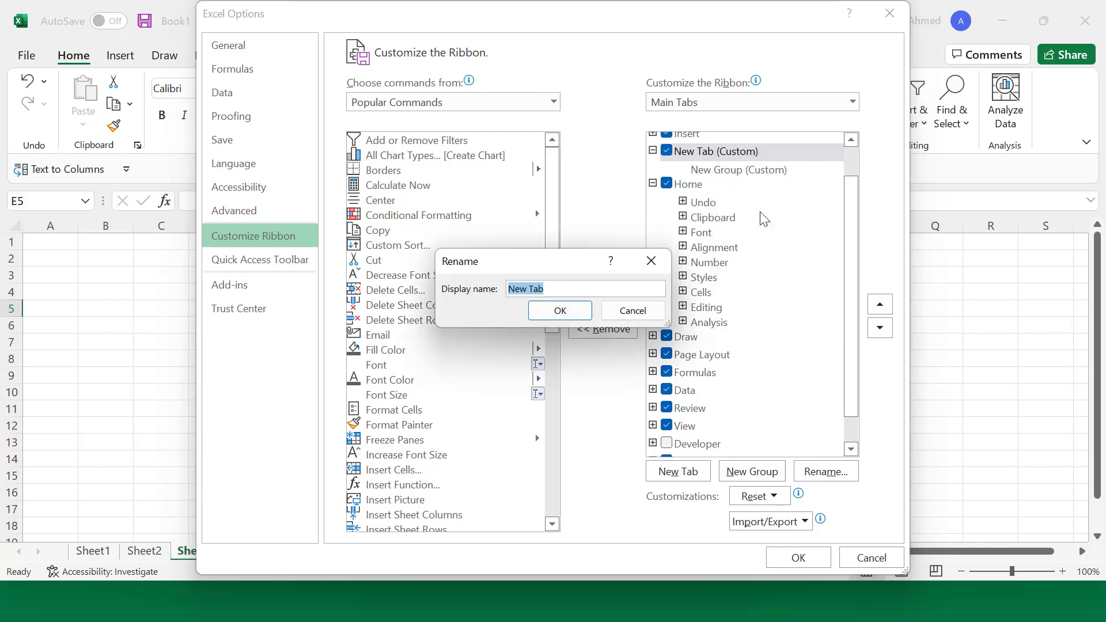
{"action": "type", "text": "Ahmed"}
{"action": "left_click", "coordinate": [559, 311]}
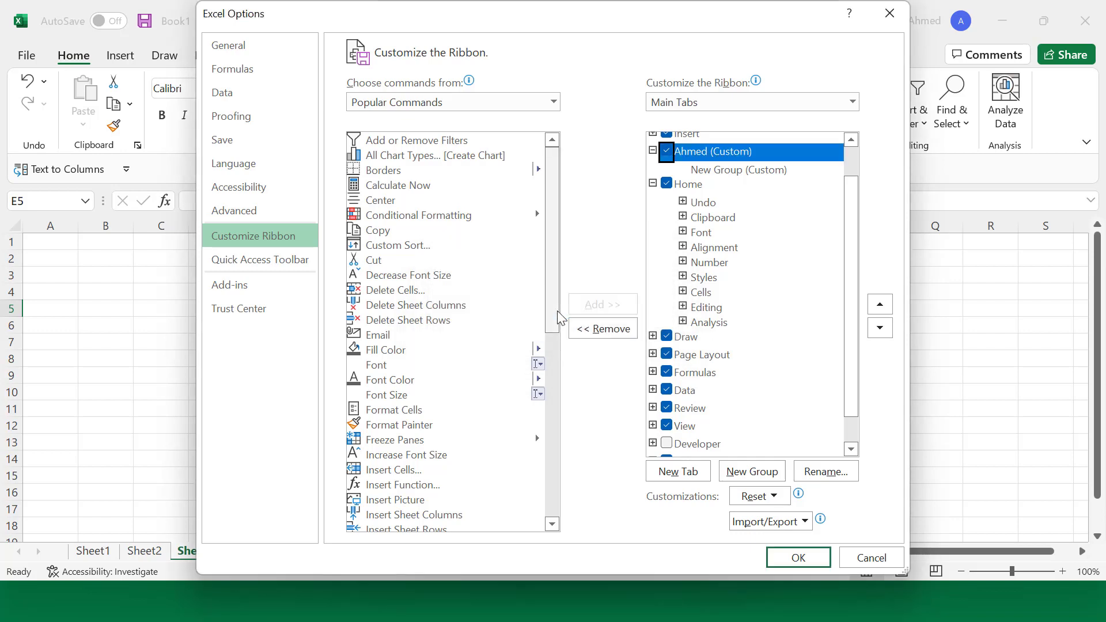
{"action": "left_click", "coordinate": [732, 174]}
{"action": "right_click", "coordinate": [731, 175]}
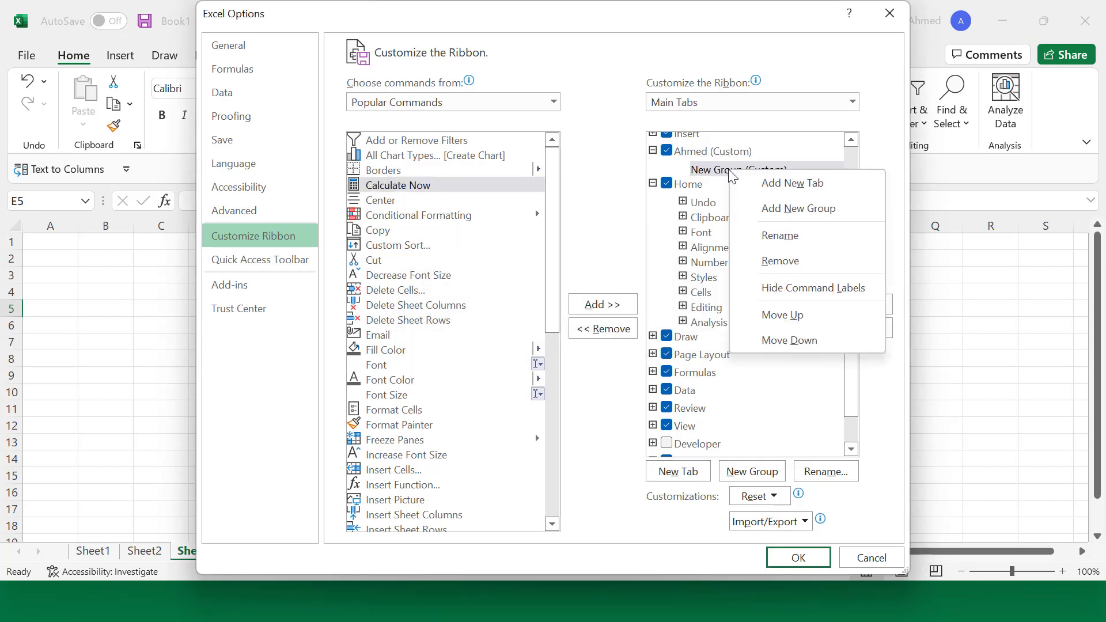
Step: Rename New Group (Custom) to Fun
{"action": "left_click", "coordinate": [779, 235]}
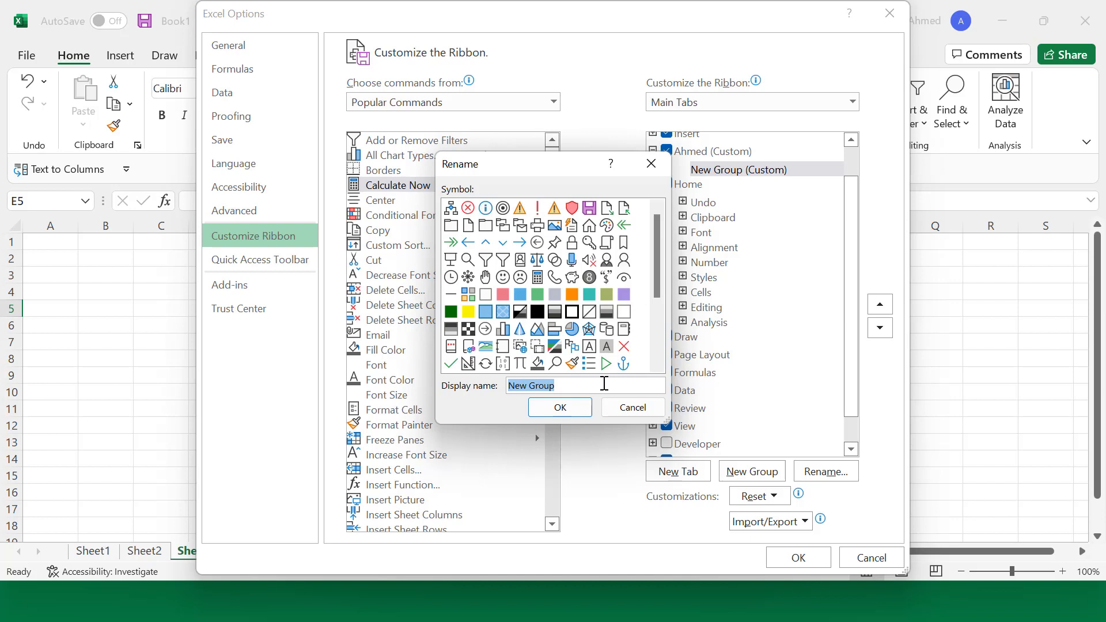
{"action": "type", "text": "Fun"}
{"action": "left_click", "coordinate": [562, 410]}
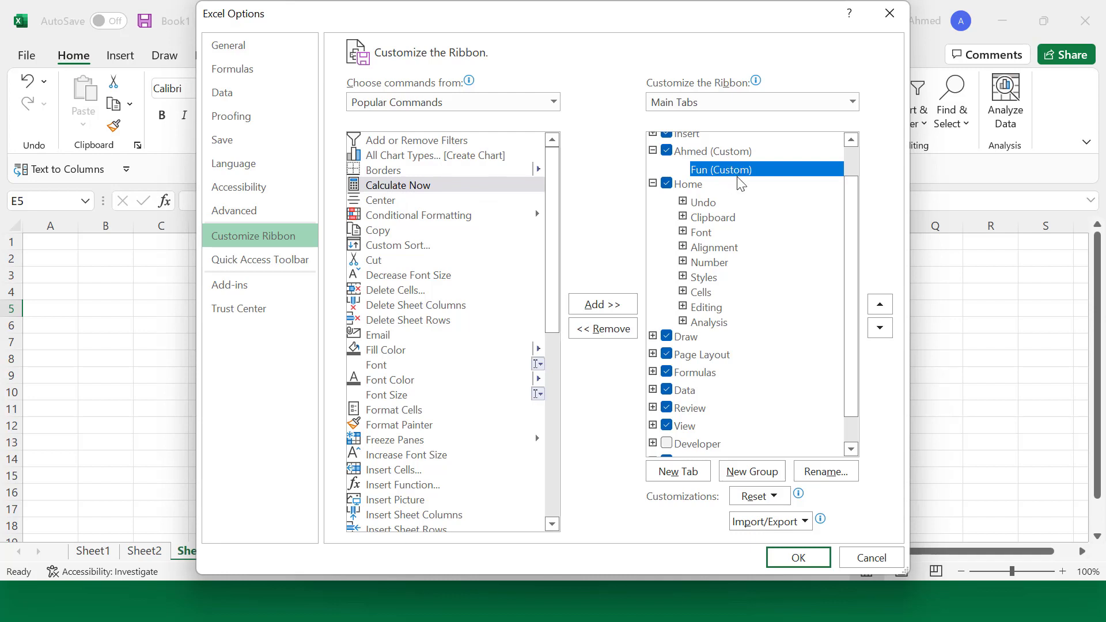
Step: Expand and collapse the Undo, Clipboard and Font groups to inspect their commands
{"action": "left_click", "coordinate": [682, 201]}
{"action": "left_click", "coordinate": [683, 201]}
{"action": "left_click", "coordinate": [683, 217]}
{"action": "left_click", "coordinate": [683, 217]}
{"action": "left_click", "coordinate": [684, 232]}
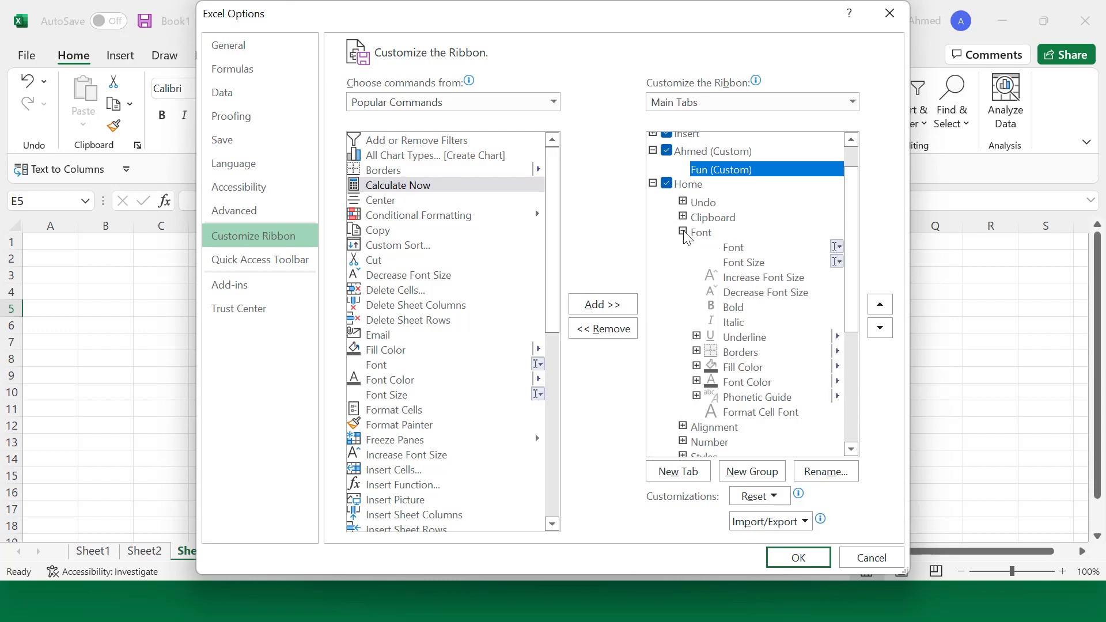
{"action": "left_click", "coordinate": [684, 233]}
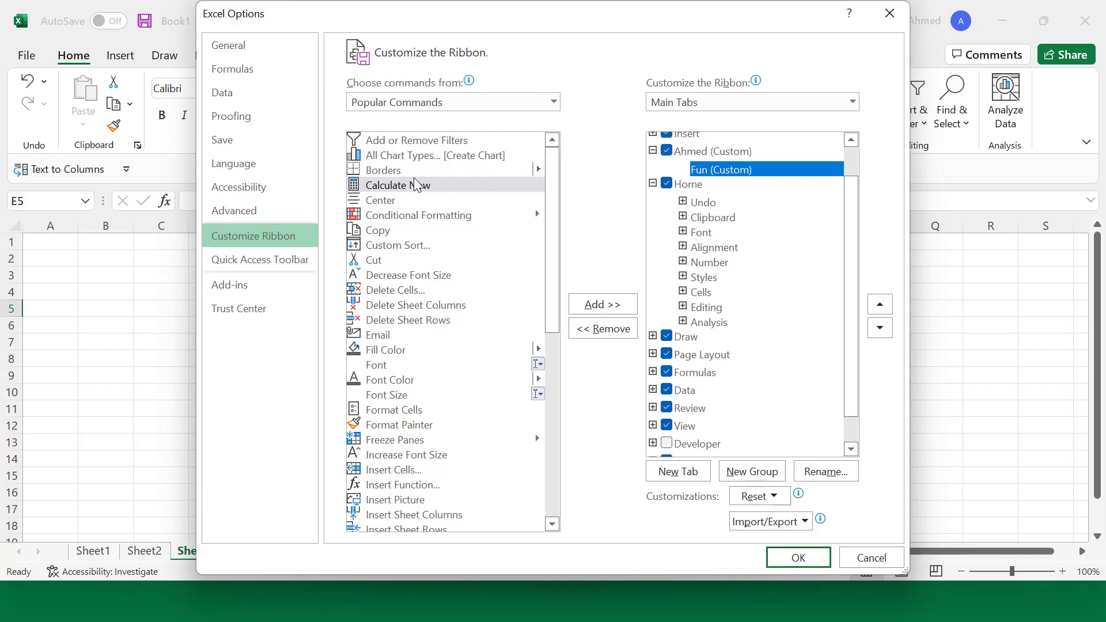
Step: Add Calculate Now and Copy from Popular Commands into the Fun (Custom) group
{"action": "left_click", "coordinate": [382, 189]}
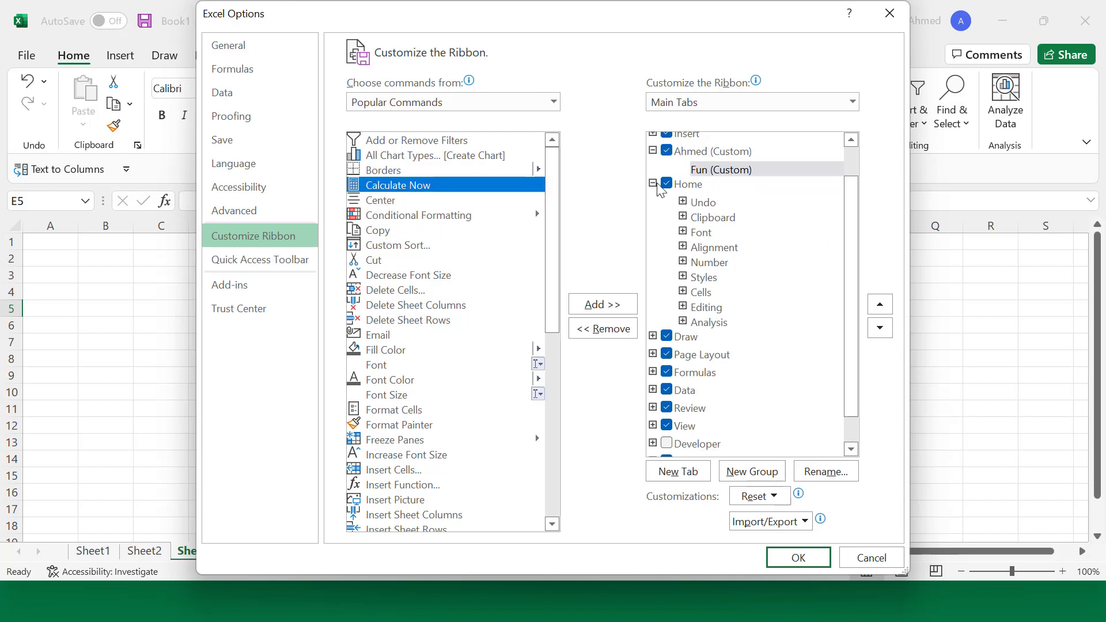
{"action": "left_click", "coordinate": [740, 173]}
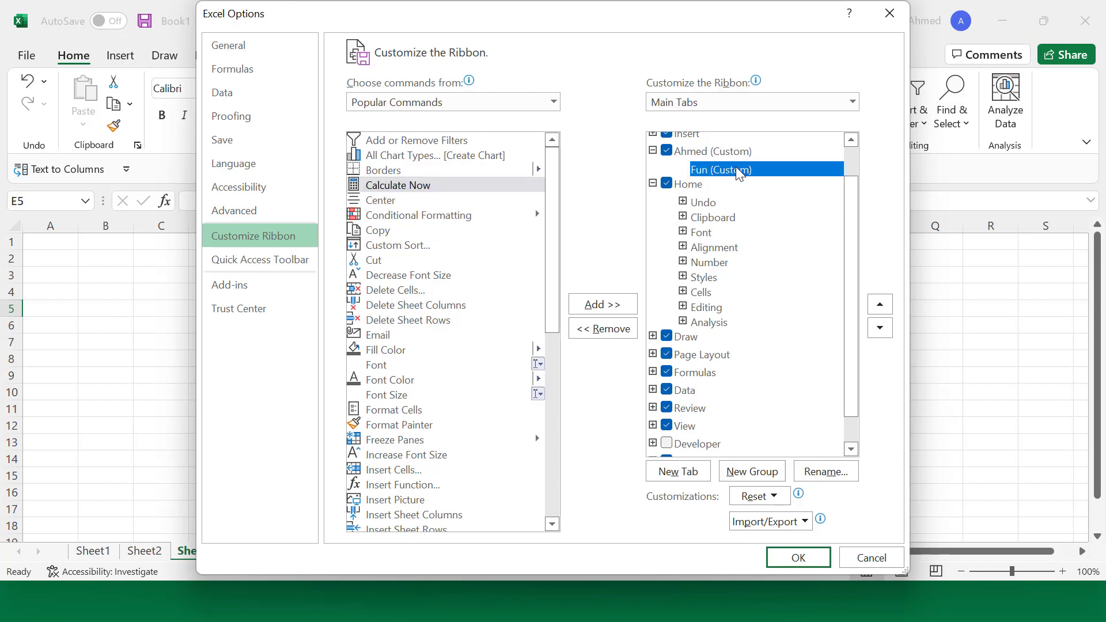
{"action": "left_click", "coordinate": [602, 306]}
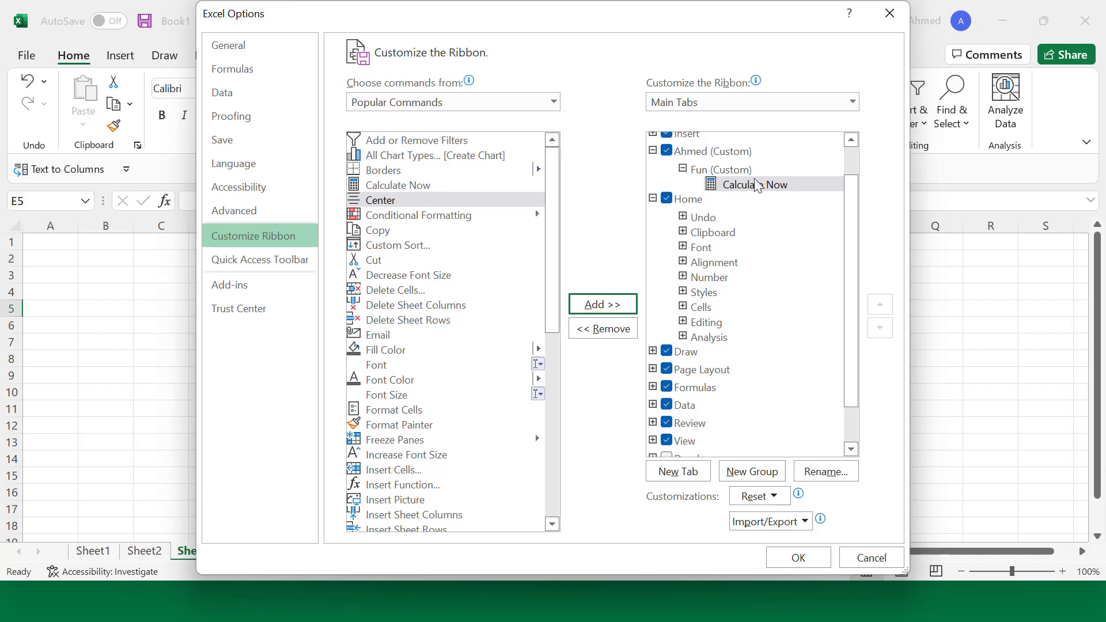
{"action": "left_click", "coordinate": [382, 232]}
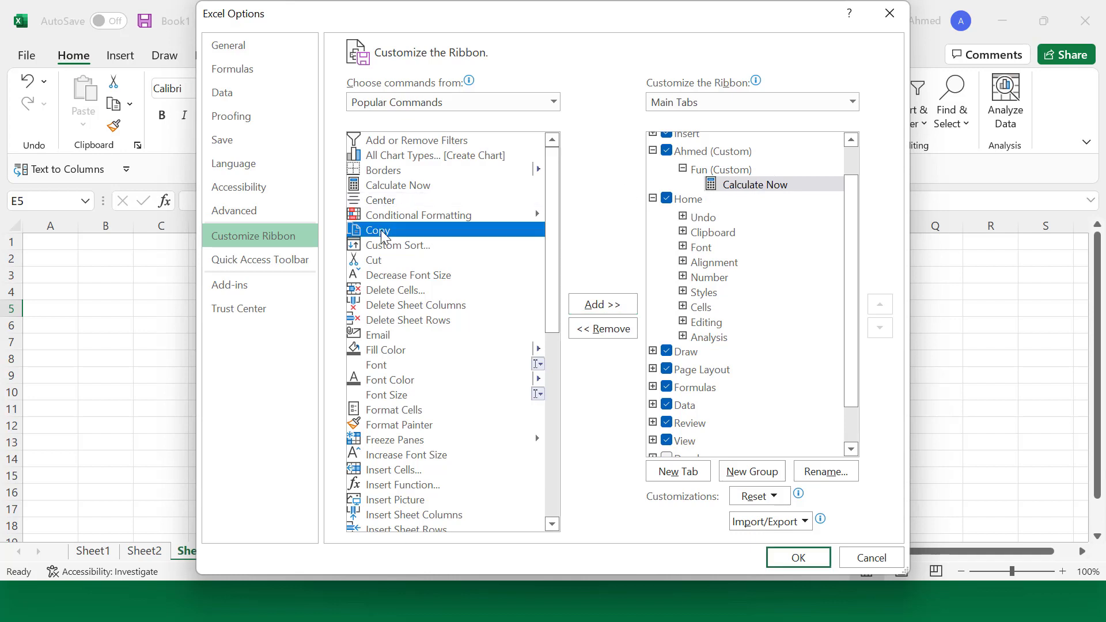
{"action": "left_click", "coordinate": [596, 308]}
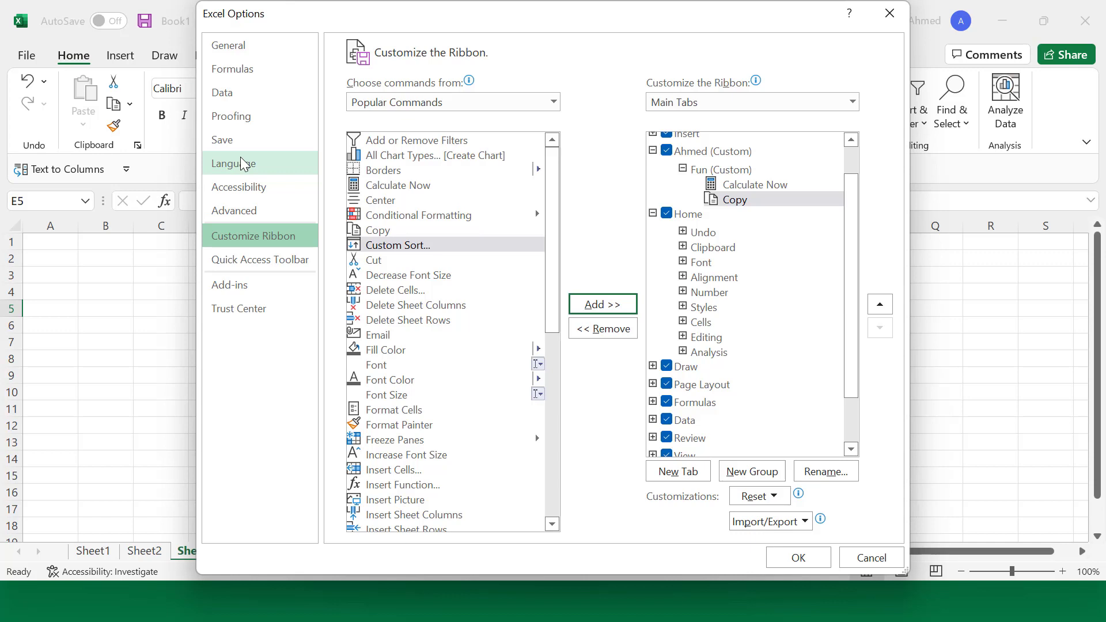
Step: Close Excel Options and check the Insert tab and the custom tab's Fun group, then return to Home
{"action": "key", "text": "Return"}
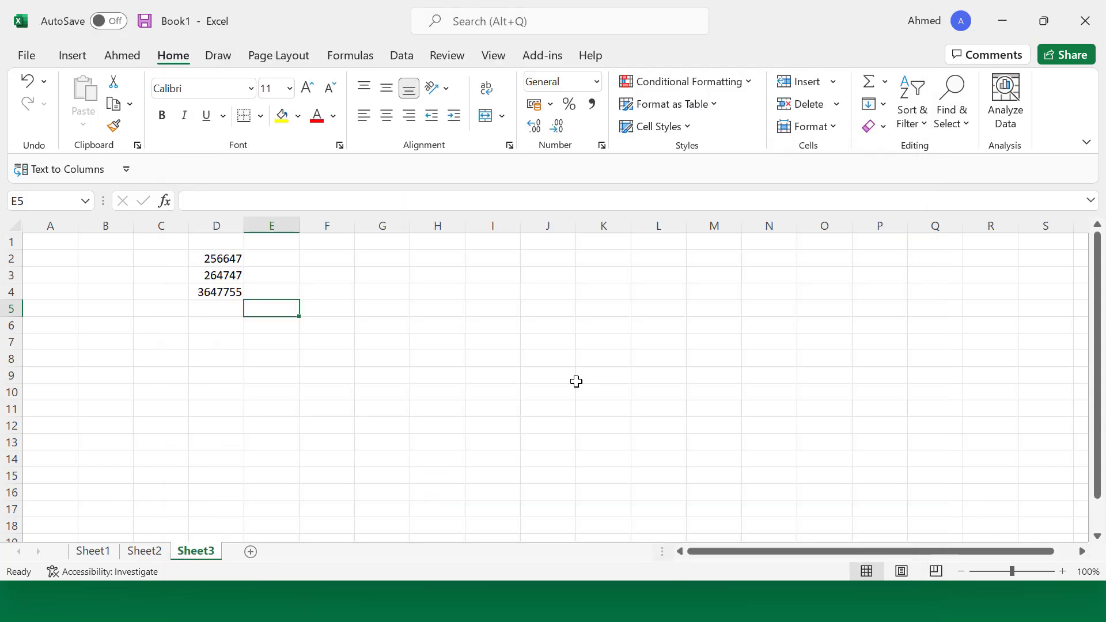
{"action": "left_click", "coordinate": [72, 58]}
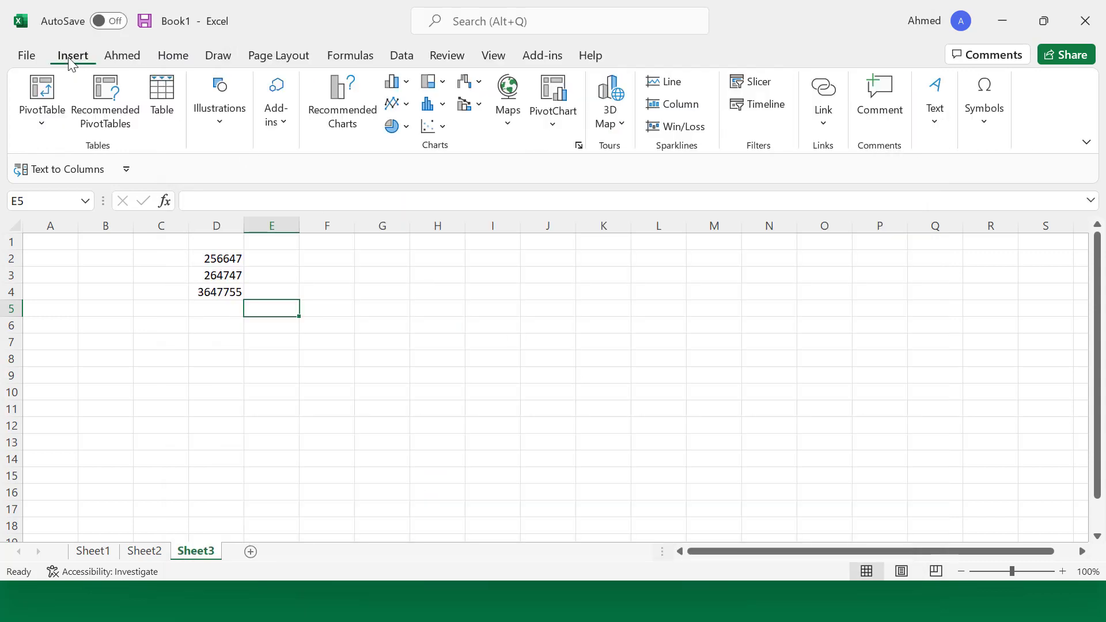
{"action": "left_click", "coordinate": [122, 59]}
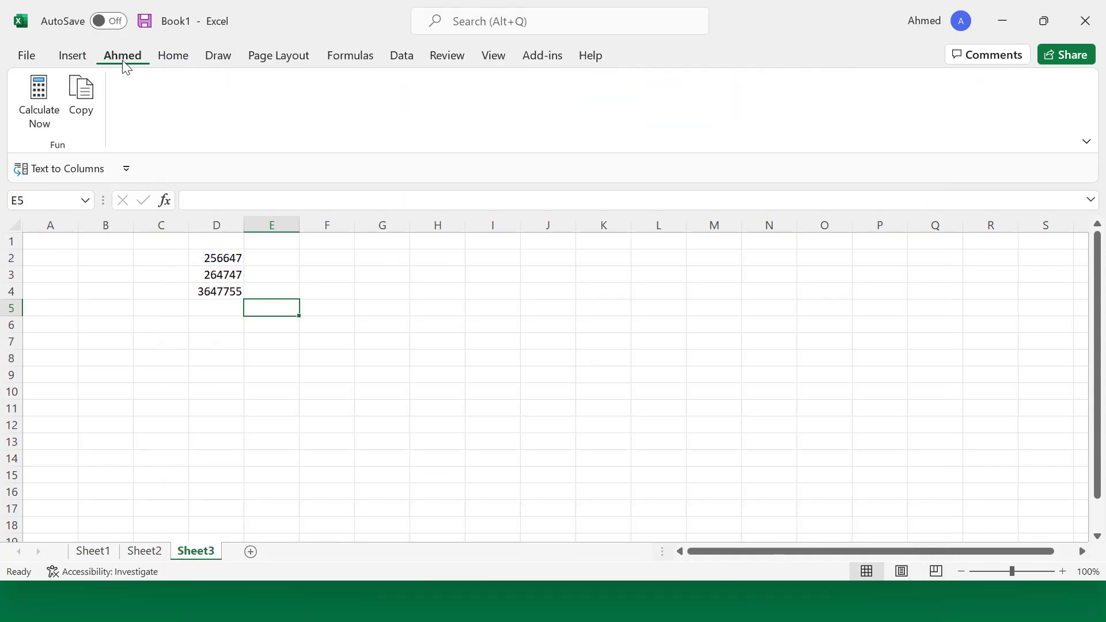
{"action": "left_click", "coordinate": [172, 58]}
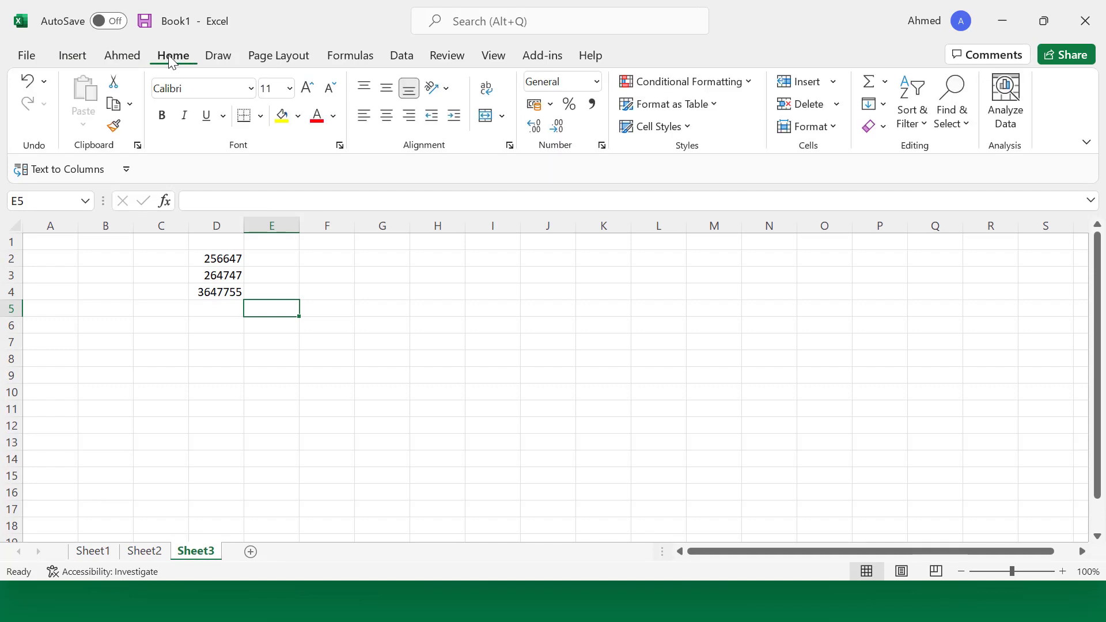